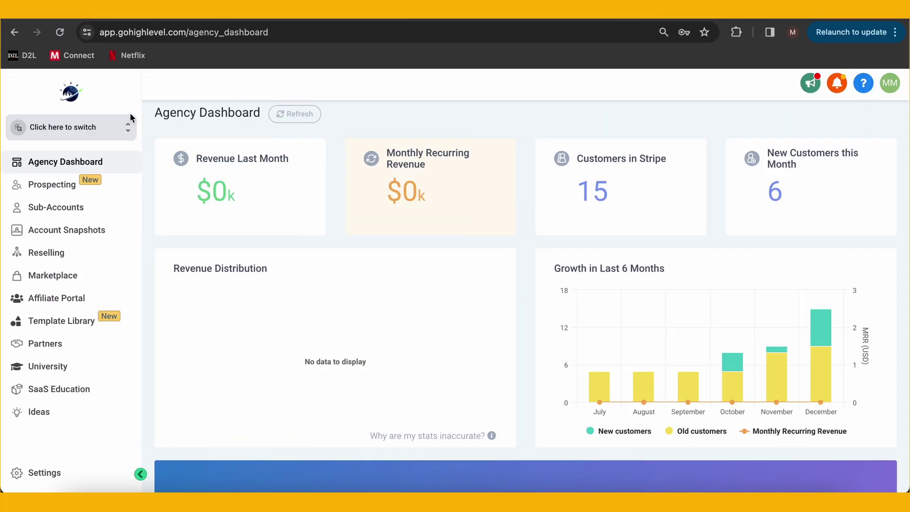
Pick Global Social Media Marketing from the sidebar's sub-account switcher
{"action": "left_click", "coordinate": [117, 131]}
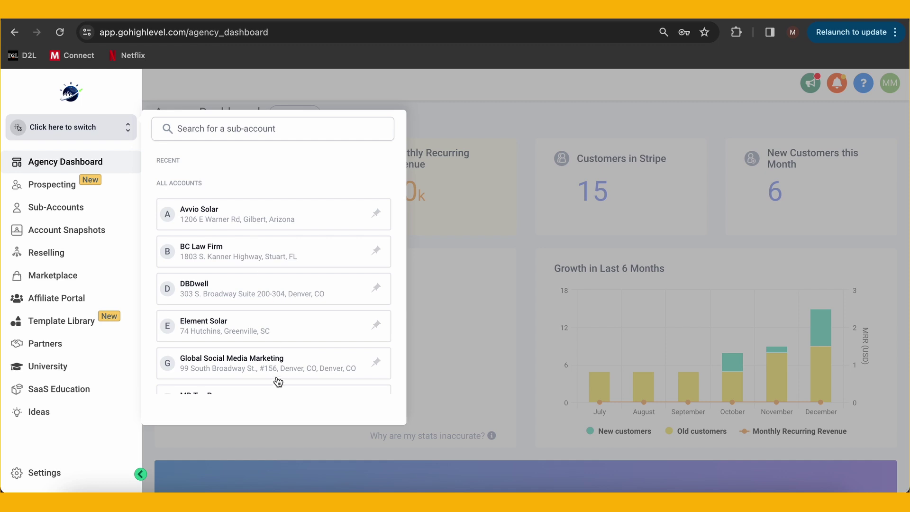
{"action": "left_click", "coordinate": [277, 361]}
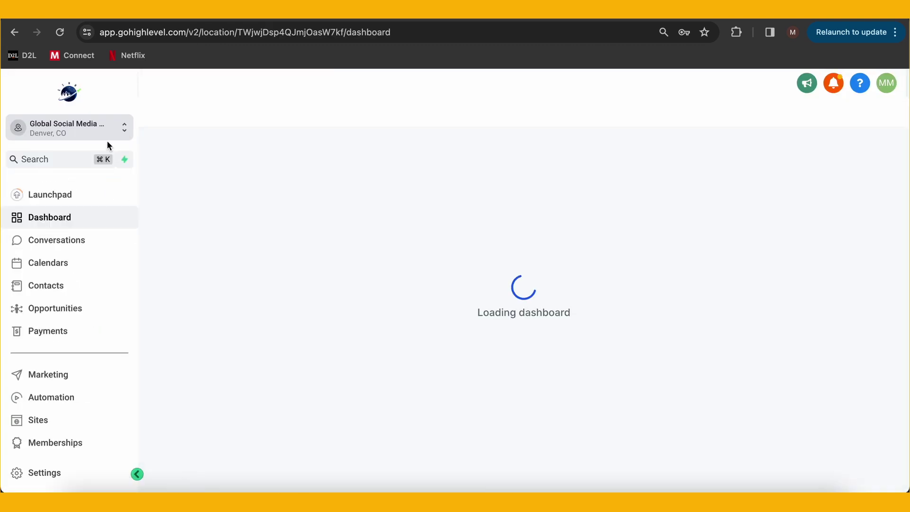
Go to Marketing > Emails > Campaigns to list the sub-account's email campaigns
{"action": "scroll", "coordinate": [85, 289], "scroll_direction": "down", "scroll_amount": 3}
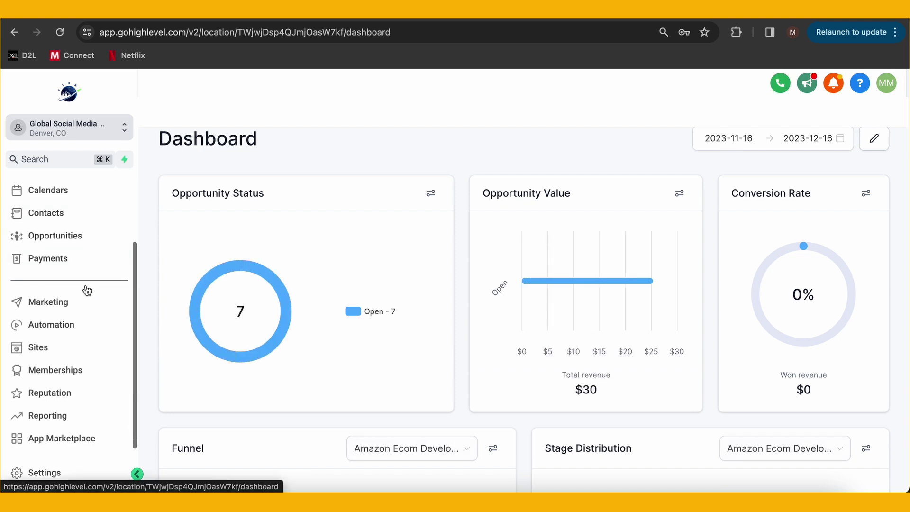
{"action": "left_click", "coordinate": [55, 309]}
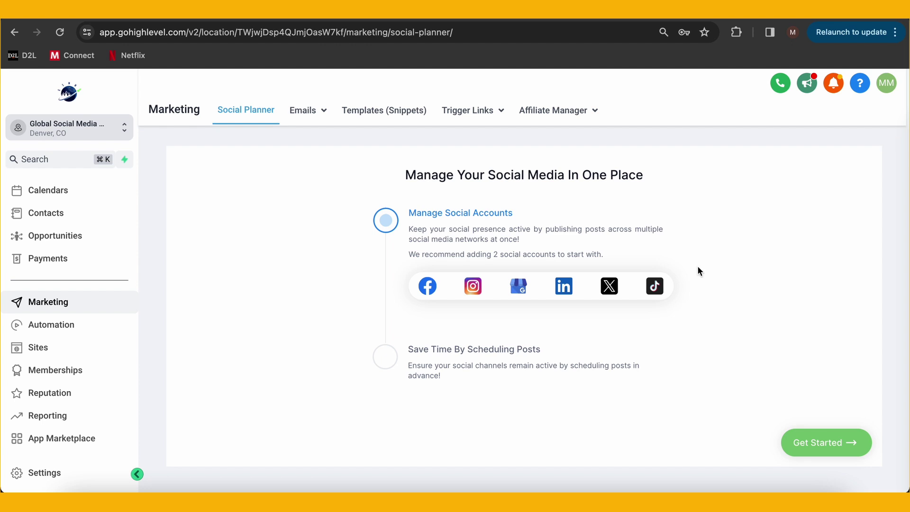
{"action": "mouse_move", "coordinate": [311, 117]}
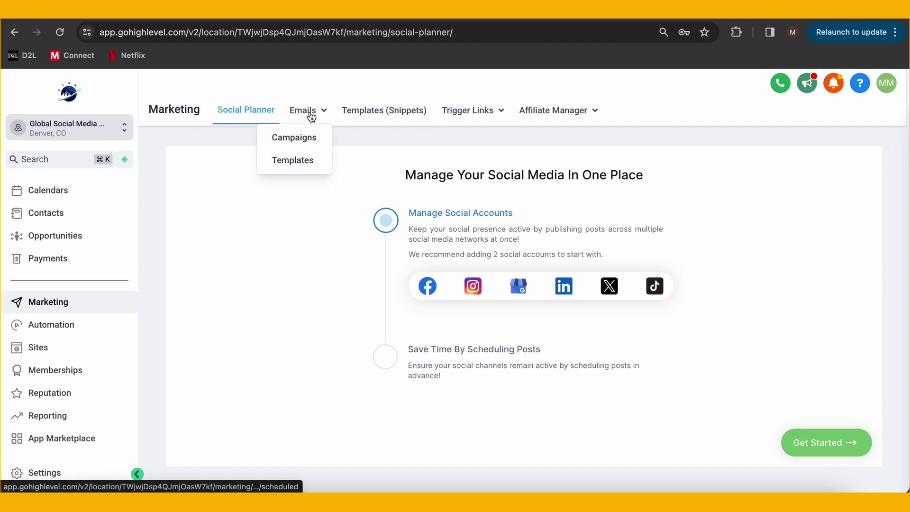
{"action": "left_click", "coordinate": [309, 139]}
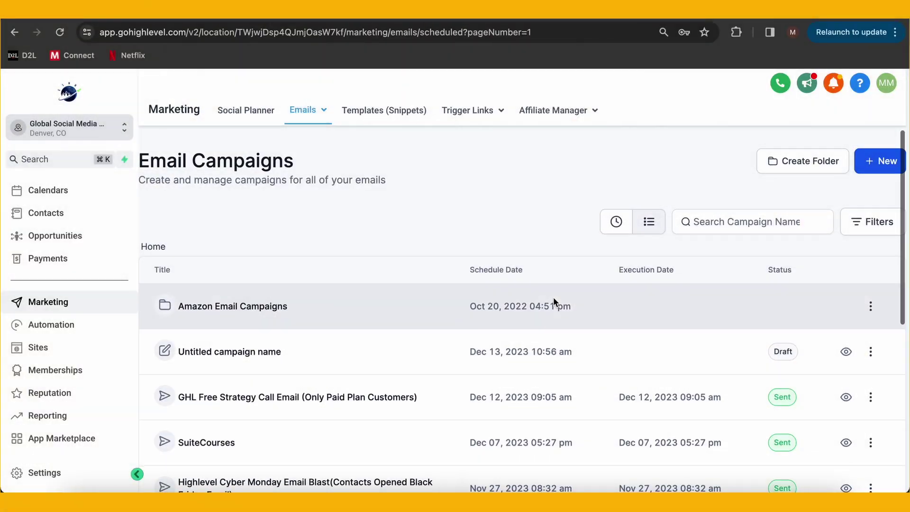
{"action": "scroll", "coordinate": [553, 296], "scroll_direction": "down", "scroll_amount": 2}
{"action": "scroll", "coordinate": [553, 296], "scroll_direction": "up", "scroll_amount": 2}
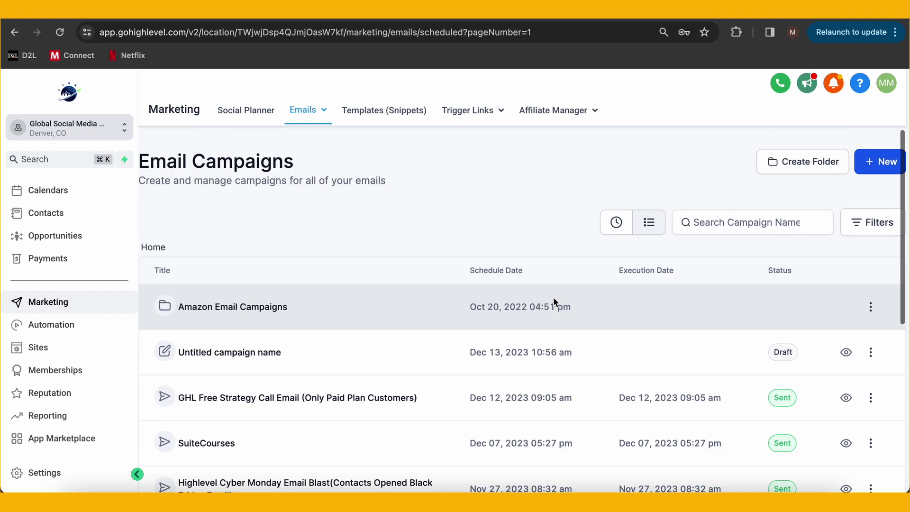
Create a new email campaign based on the Blank template
{"action": "left_click", "coordinate": [879, 163]}
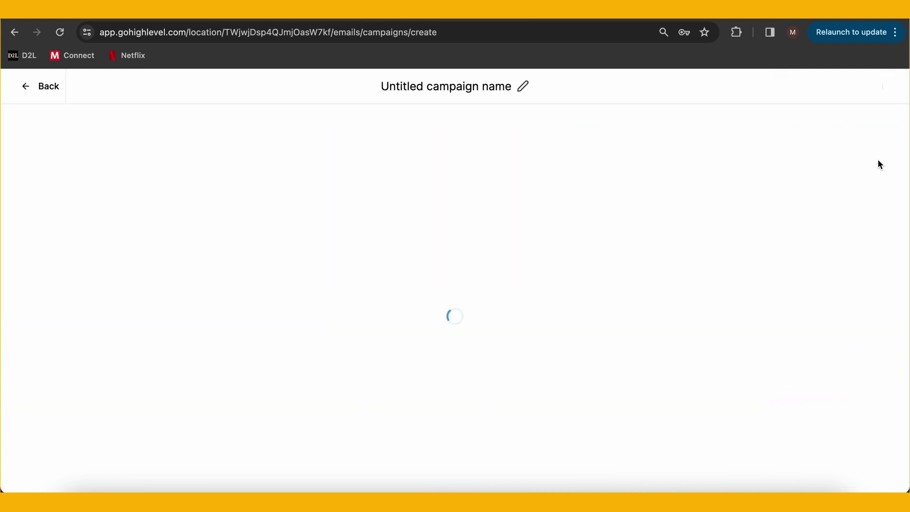
{"action": "scroll", "coordinate": [386, 317], "scroll_direction": "down", "scroll_amount": 5}
{"action": "scroll", "coordinate": [386, 319], "scroll_direction": "down", "scroll_amount": 2}
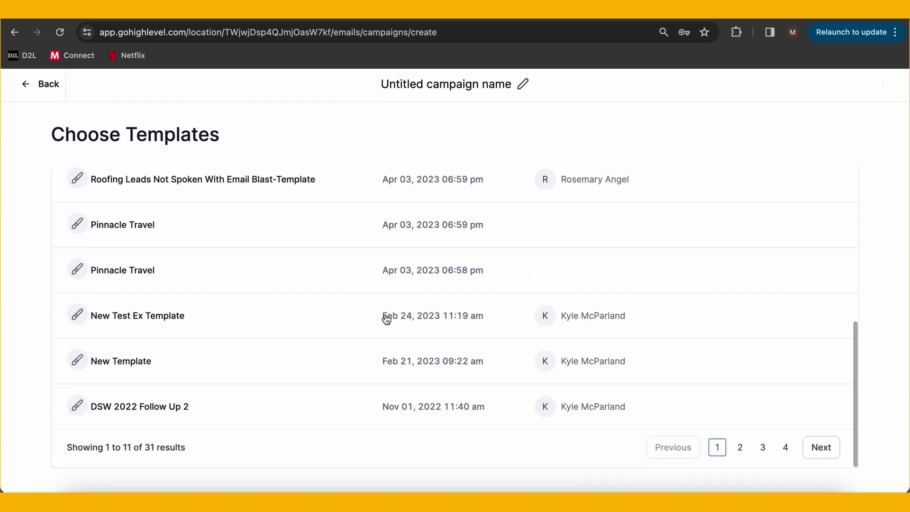
{"action": "scroll", "coordinate": [386, 318], "scroll_direction": "up", "scroll_amount": 3}
{"action": "scroll", "coordinate": [385, 318], "scroll_direction": "up", "scroll_amount": 5}
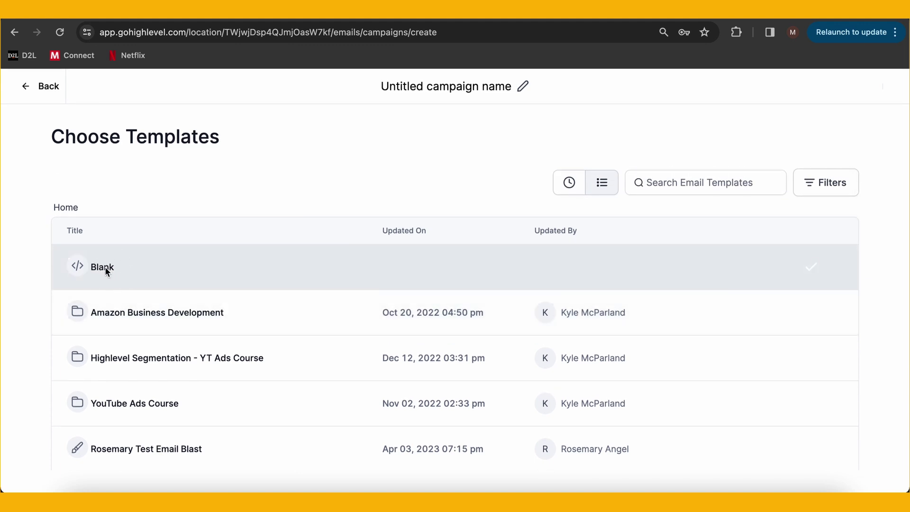
{"action": "left_click", "coordinate": [107, 270]}
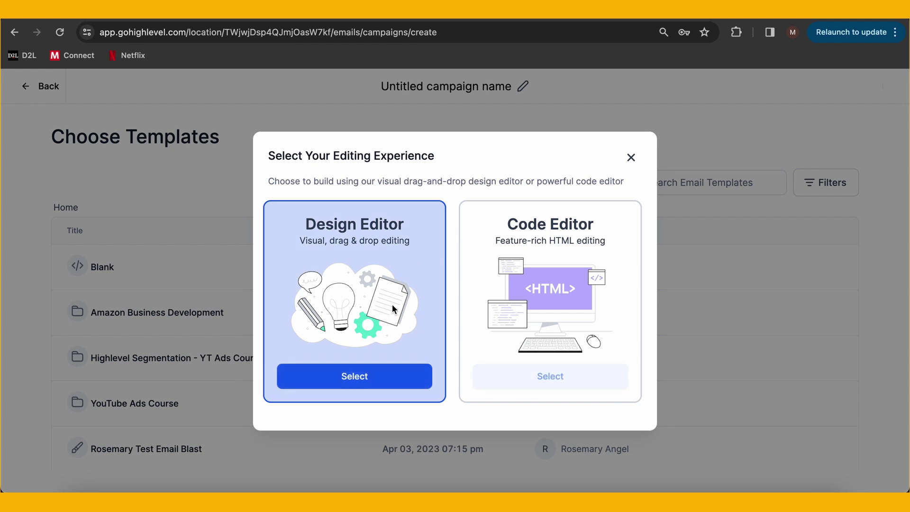
Choose the Design Editor, rename the campaign 'Easy Name', and prefix the headline with 'Interesting'
{"action": "left_click", "coordinate": [358, 378]}
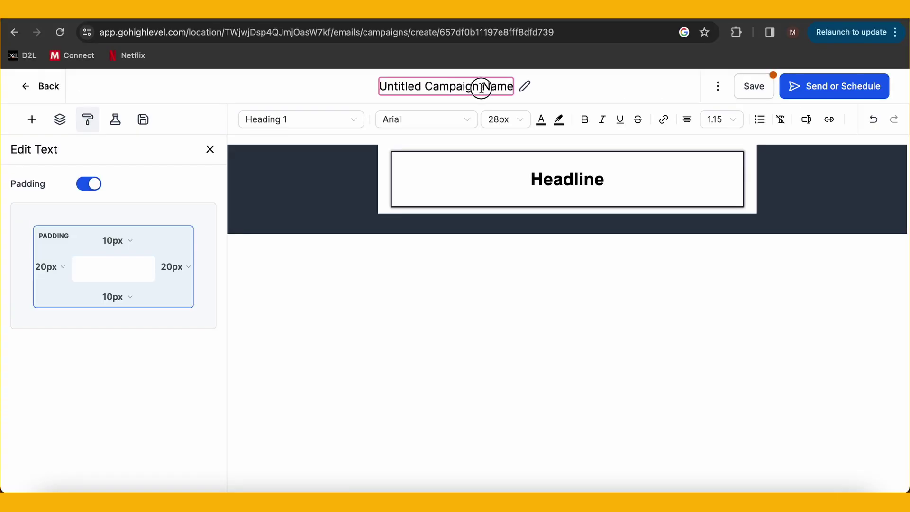
{"action": "left_click_drag", "start_coordinate": [481, 87], "coordinate": [382, 87]}
{"action": "type", "text": "Easy Name"}
{"action": "left_click", "coordinate": [570, 181]}
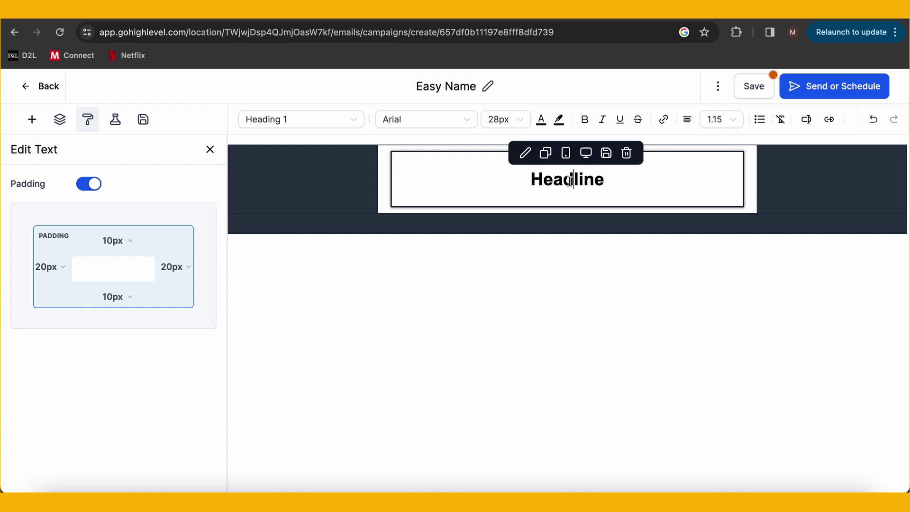
{"action": "type", "text": "Interesti"}
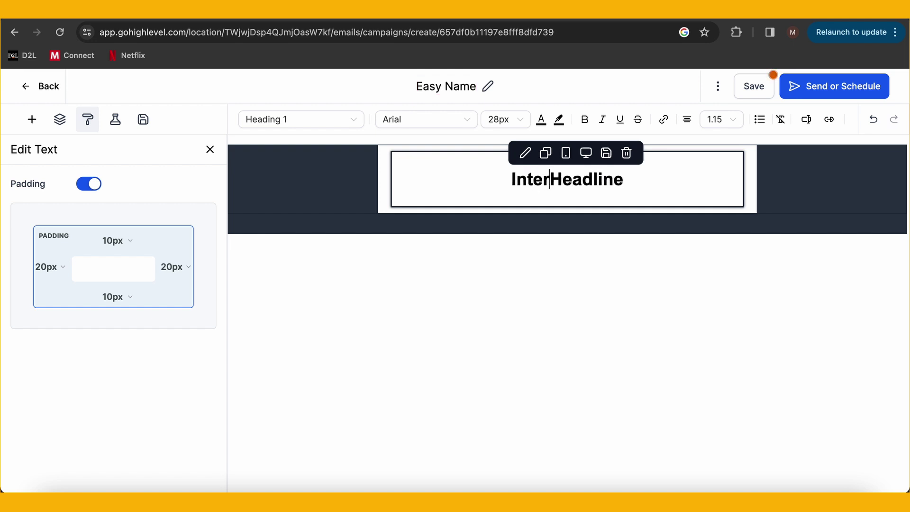
{"action": "type", "text": "ng"}
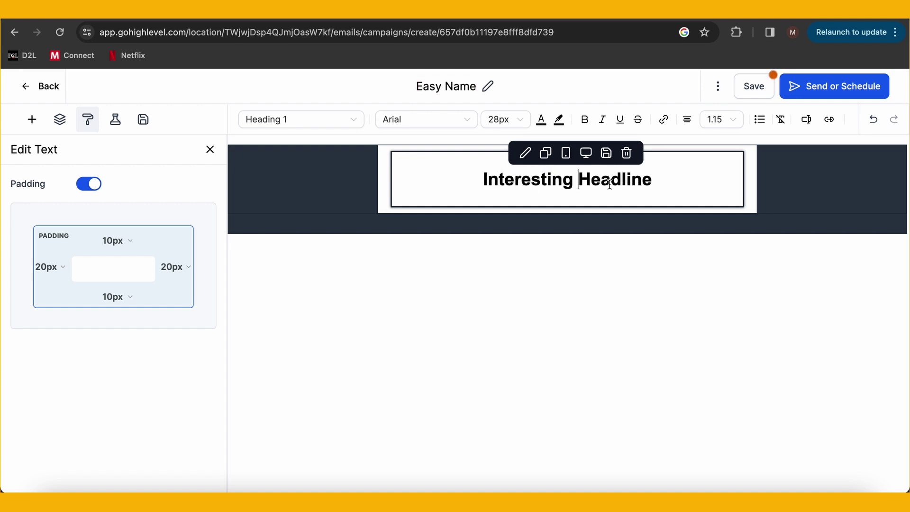
Set the template's Background Color to the green swatch
{"action": "left_click", "coordinate": [210, 150]}
{"action": "left_click", "coordinate": [260, 189]}
{"action": "left_click", "coordinate": [210, 149]}
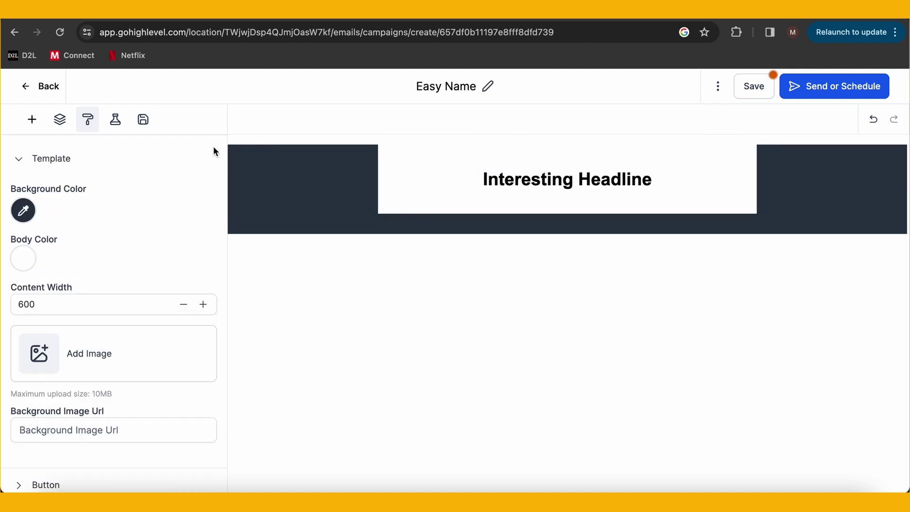
{"action": "left_click", "coordinate": [27, 217]}
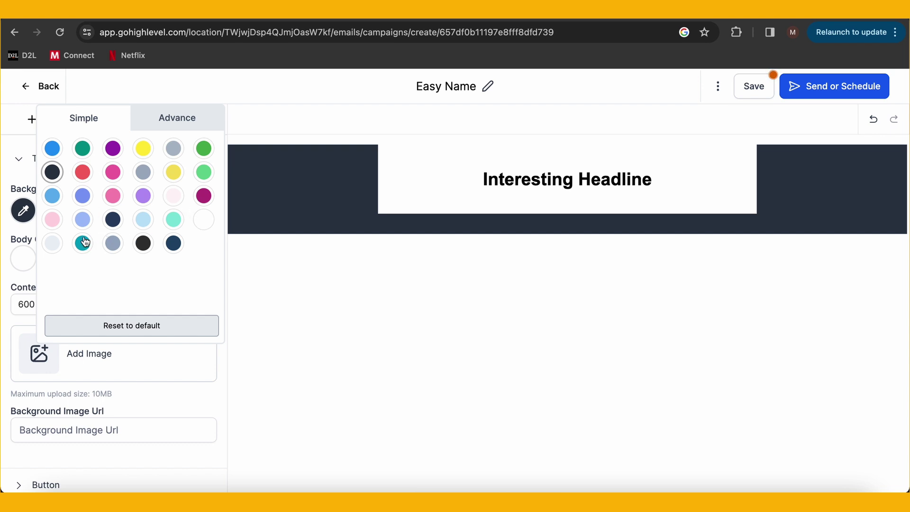
{"action": "left_click", "coordinate": [203, 172]}
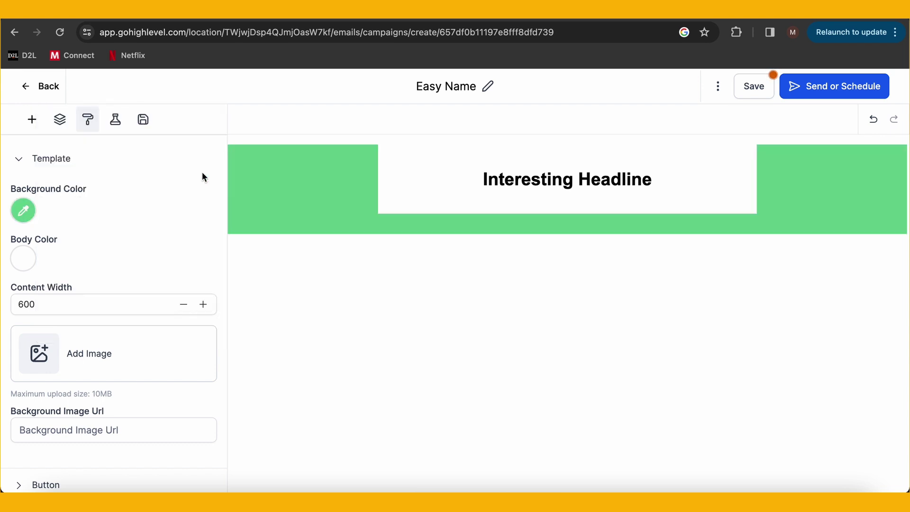
{"action": "left_click", "coordinate": [31, 127]}
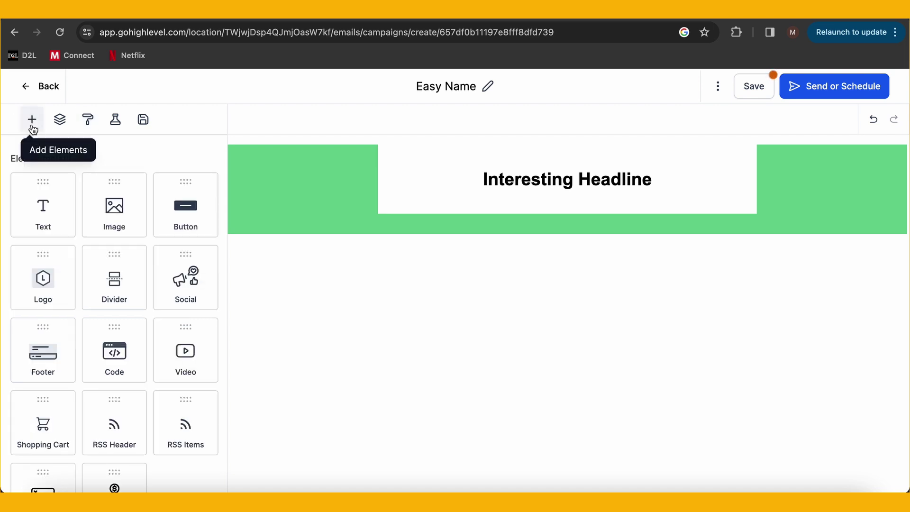
Add a text block below the headline and replace its placeholder paragraph with 'Hey'
{"action": "left_click_drag", "start_coordinate": [43, 209], "coordinate": [293, 209]}
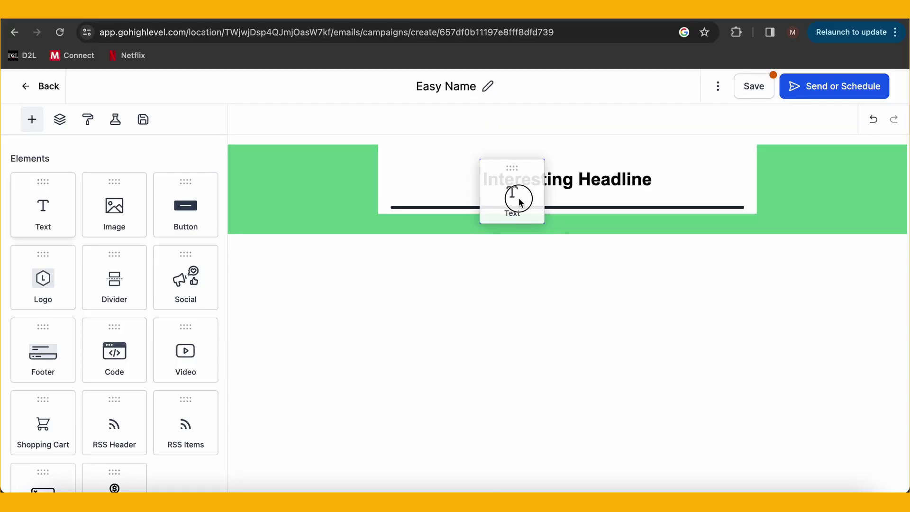
{"action": "left_click_drag", "start_coordinate": [520, 201], "coordinate": [520, 209]}
{"action": "left_click", "coordinate": [465, 234]}
{"action": "double_click", "coordinate": [465, 233]}
{"action": "left_click", "coordinate": [475, 257]}
{"action": "left_click_drag", "start_coordinate": [496, 259], "coordinate": [409, 258]}
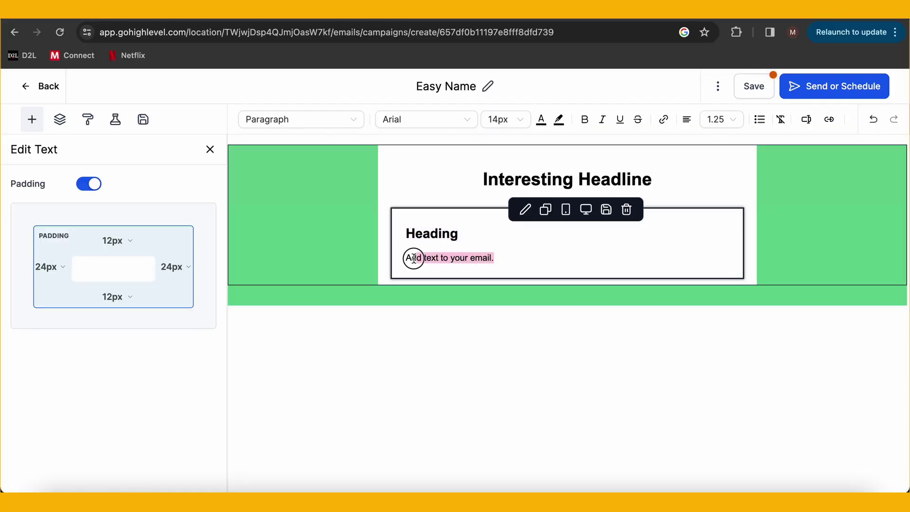
{"action": "type", "text": "Hey"}
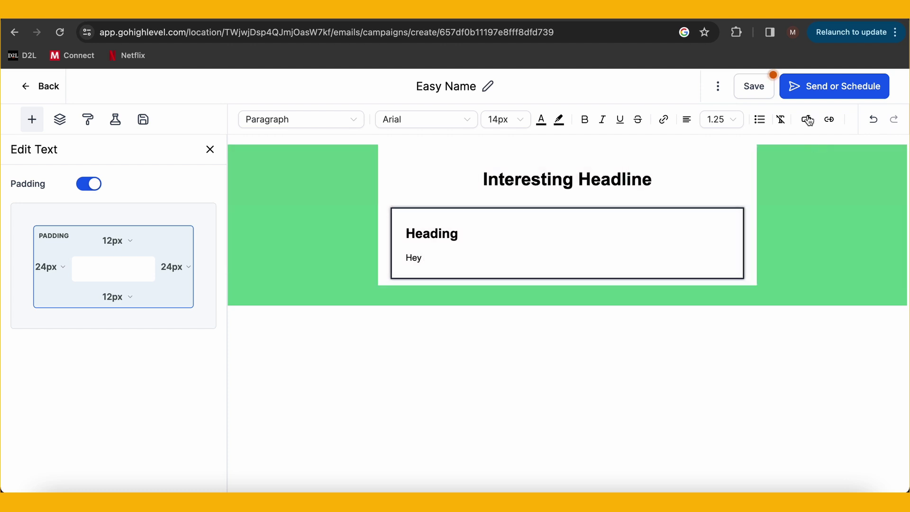
Insert the Contact > Full Name custom value after 'Hey' and add a 'Thanks,' sign-off
{"action": "left_click", "coordinate": [807, 119]}
{"action": "left_click", "coordinate": [769, 176]}
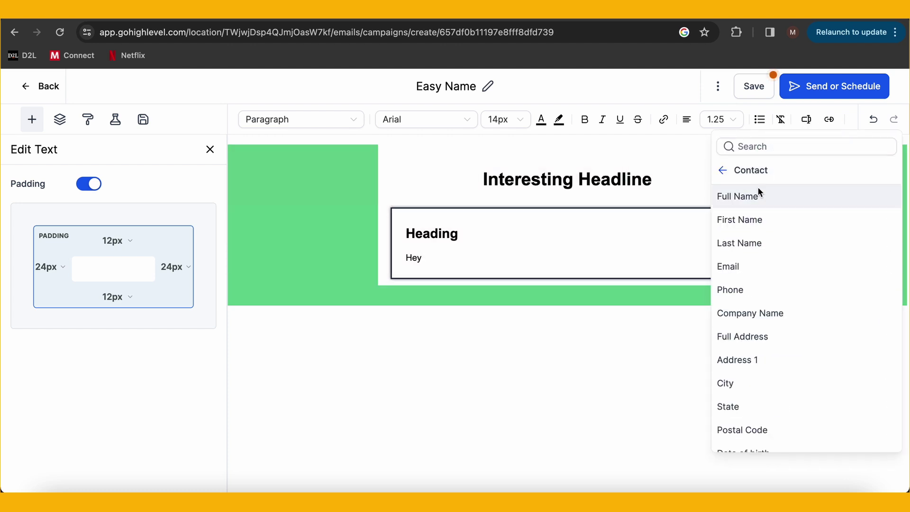
{"action": "left_click", "coordinate": [748, 205]}
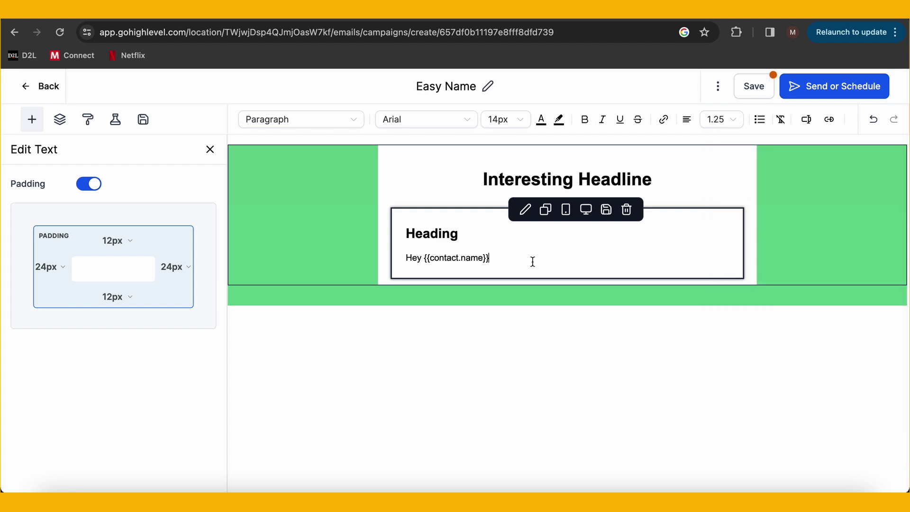
{"action": "key", "text": "Return"}
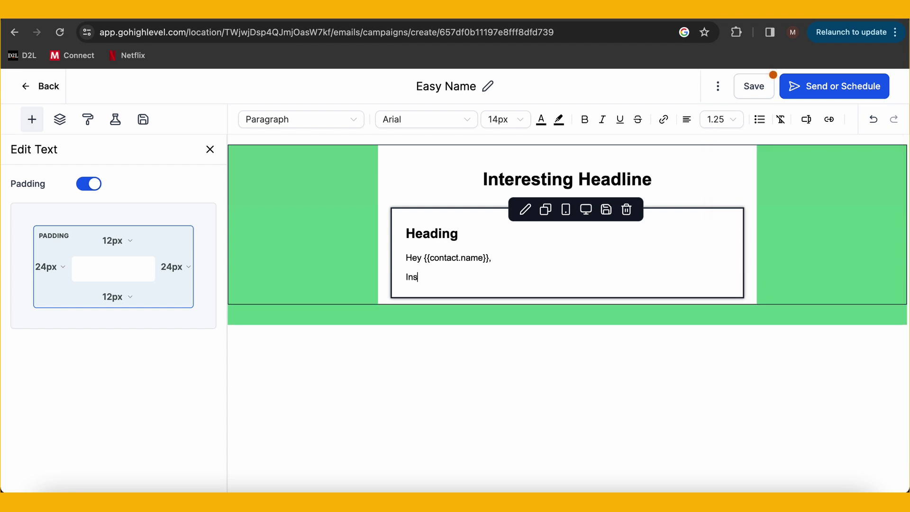
{"action": "key", "text": "Return"}
{"action": "key", "text": "Return"}
{"action": "type", "text": "Thanks,"}
{"action": "key", "text": "Return"}
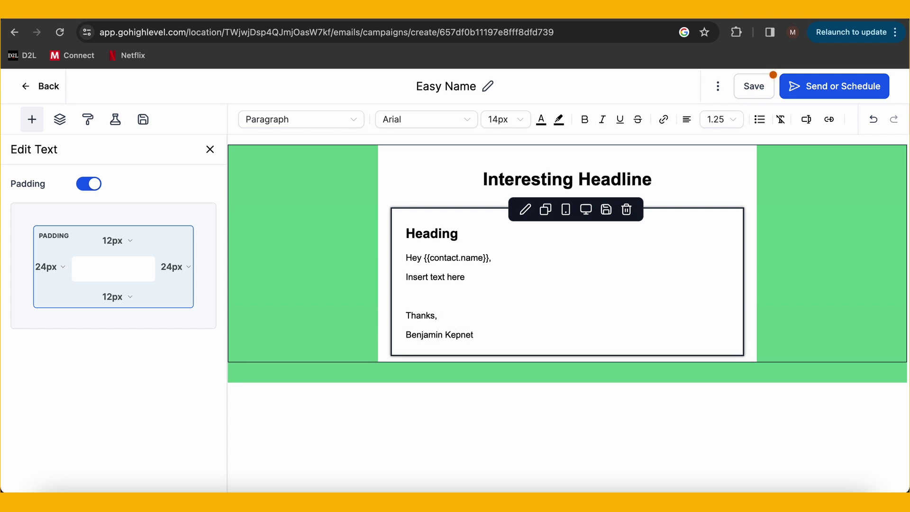
Place an image block above the text using the GSMM Logo from My Media
{"action": "left_click", "coordinate": [210, 149]}
{"action": "left_click_drag", "start_coordinate": [114, 209], "coordinate": [491, 199]}
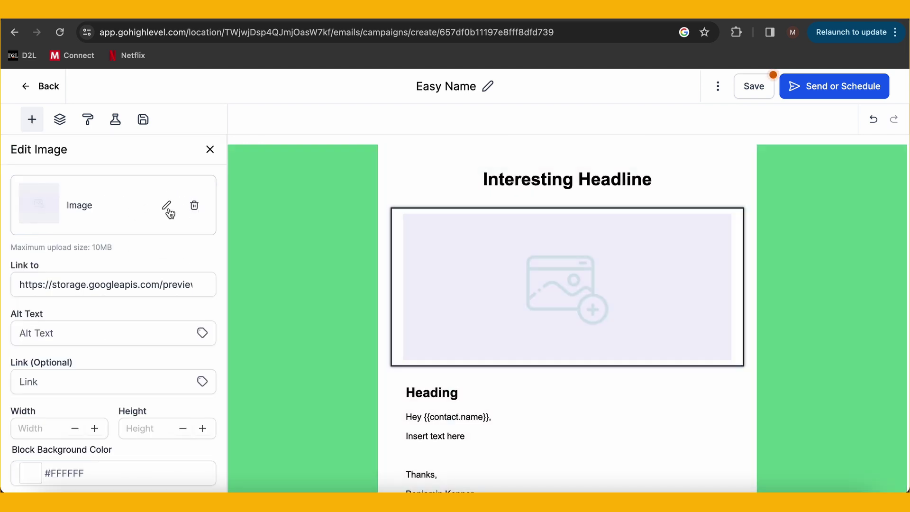
{"action": "left_click", "coordinate": [166, 208]}
{"action": "left_click", "coordinate": [90, 313]}
Set the logo image's width to 100 and centre it
{"action": "scroll", "coordinate": [382, 288], "scroll_direction": "down", "scroll_amount": 4}
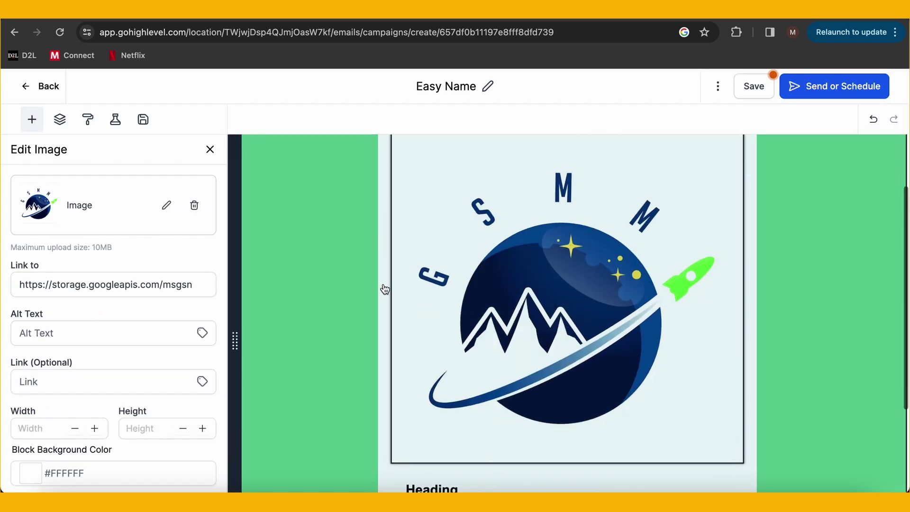
{"action": "scroll", "coordinate": [142, 406], "scroll_direction": "down", "scroll_amount": 4}
{"action": "scroll", "coordinate": [154, 406], "scroll_direction": "up", "scroll_amount": 1}
{"action": "left_click", "coordinate": [48, 290]}
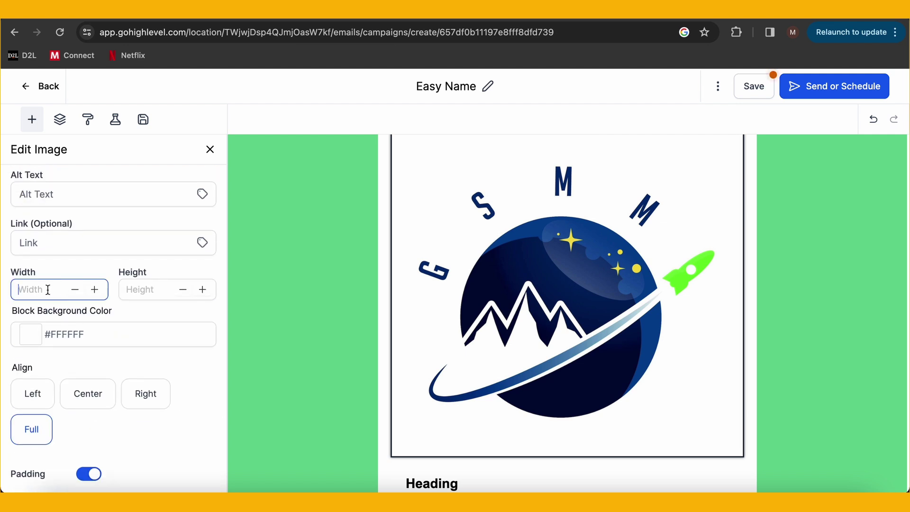
{"action": "type", "text": "100"}
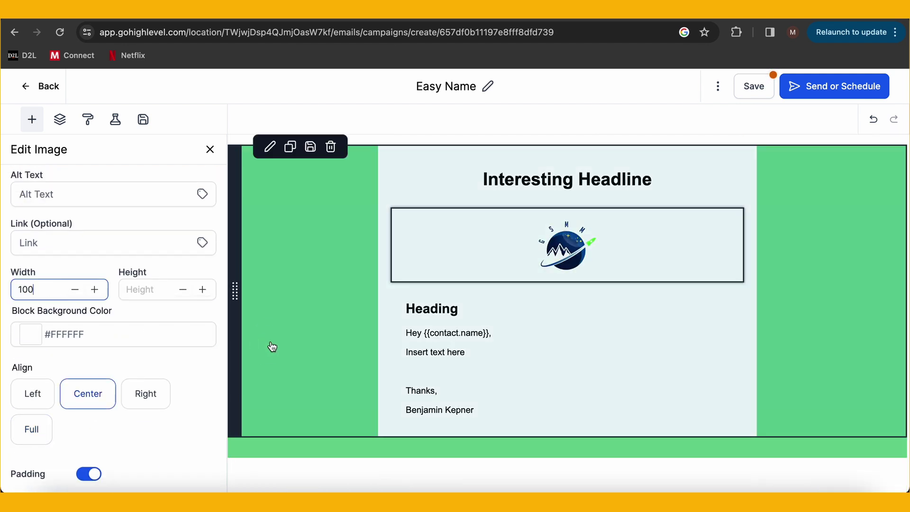
{"action": "left_click", "coordinate": [436, 312]}
{"action": "left_click", "coordinate": [210, 150]}
{"action": "scroll", "coordinate": [120, 243], "scroll_direction": "down", "scroll_amount": 2}
Add a footer block to the bottom of the email
{"action": "left_click_drag", "start_coordinate": [33, 284], "coordinate": [513, 432]}
{"action": "scroll", "coordinate": [513, 431], "scroll_direction": "down", "scroll_amount": 2}
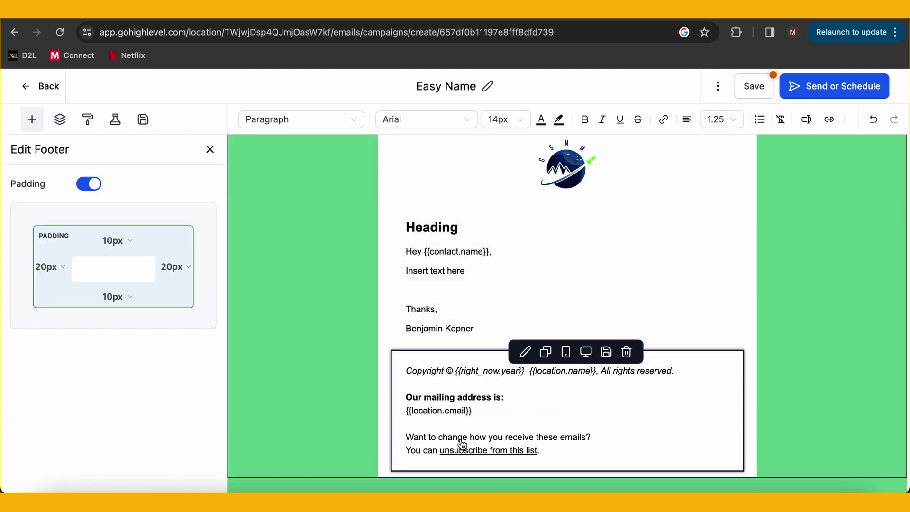
{"action": "scroll", "coordinate": [477, 370], "scroll_direction": "up", "scroll_amount": 1}
{"action": "left_click", "coordinate": [210, 150]}
{"action": "scroll", "coordinate": [186, 203], "scroll_direction": "up", "scroll_amount": 1}
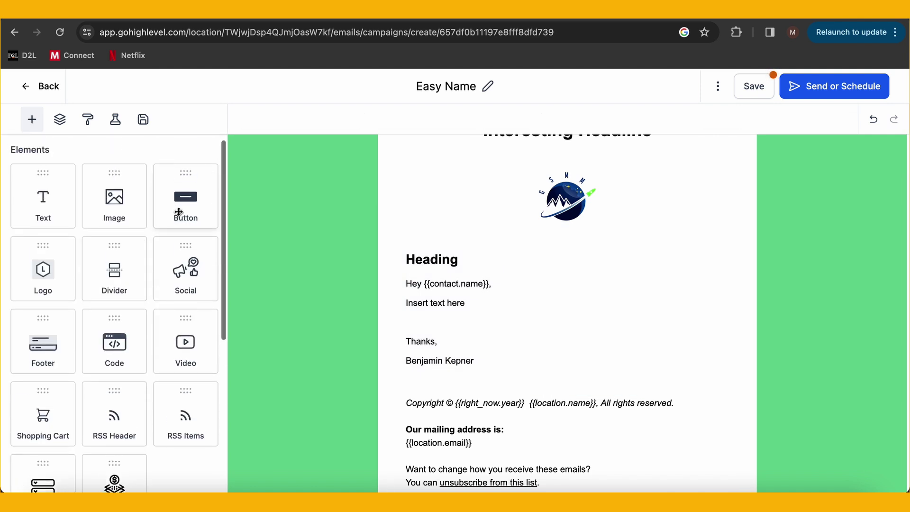
Add a button labelled 'Sign up now!' below the signature and save the campaign
{"action": "mouse_move", "coordinate": [186, 202]}
{"action": "left_mouse_down"}
{"action": "mouse_move", "coordinate": [479, 319]}
{"action": "mouse_move", "coordinate": [519, 375]}
{"action": "left_mouse_up"}
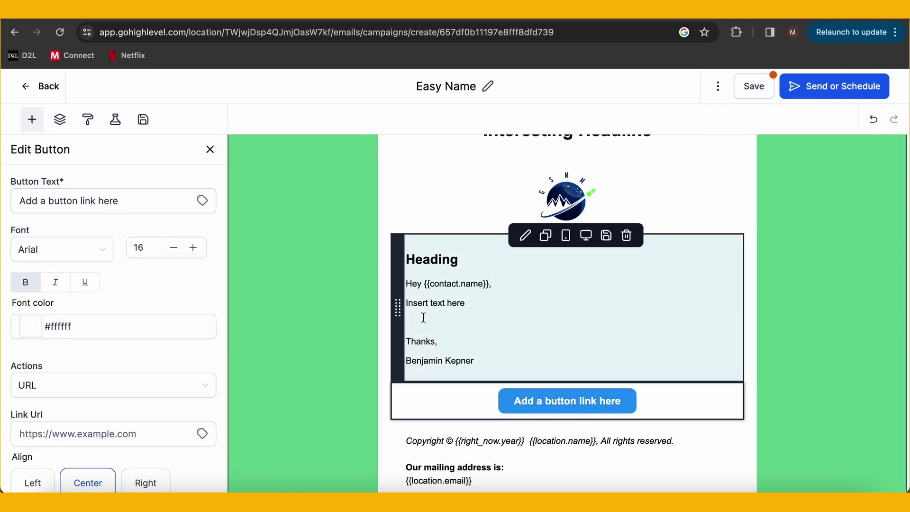
{"action": "left_click_drag", "start_coordinate": [129, 197], "coordinate": [21, 197]}
{"action": "type", "text": "CTA"}
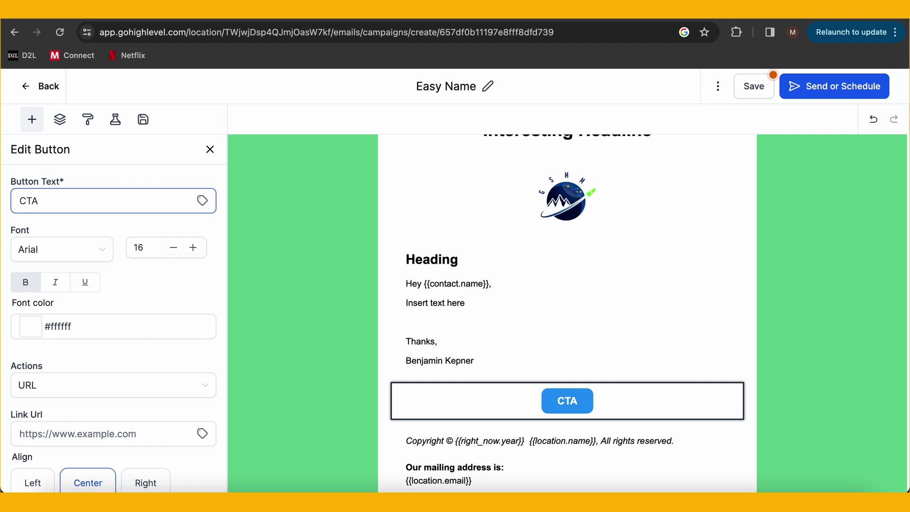
{"action": "key", "text": "BackSpace"}
{"action": "key", "text": "BackSpace"}
{"action": "key", "text": "BackSpace"}
{"action": "type", "text": "Si"}
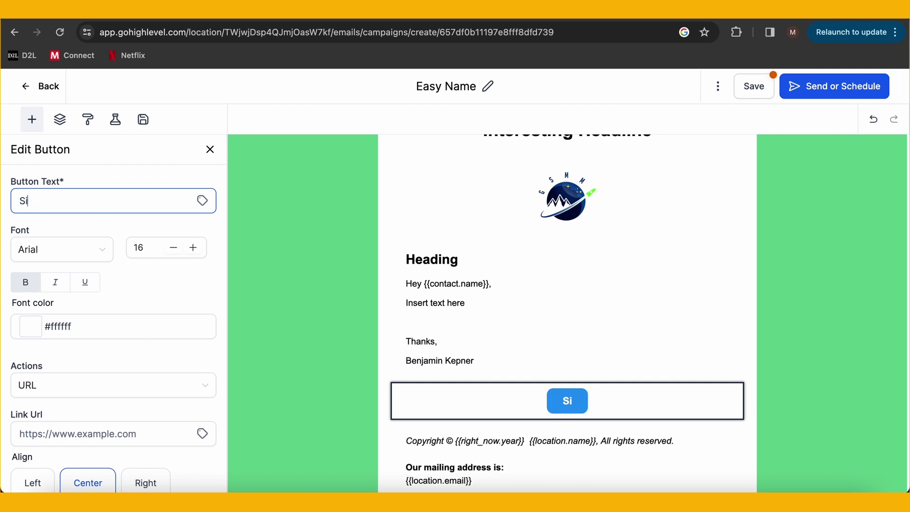
{"action": "type", "text": "gn up now!"}
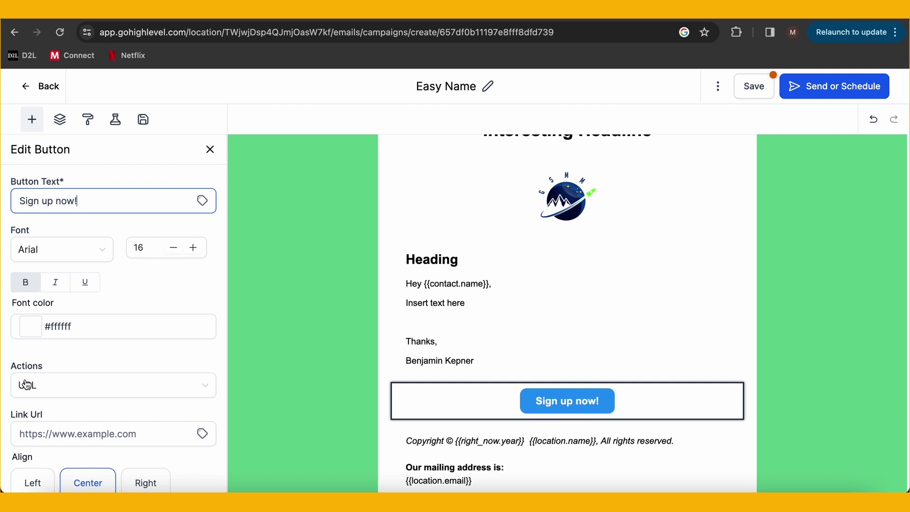
{"action": "scroll", "coordinate": [19, 363], "scroll_direction": "down", "scroll_amount": 3}
{"action": "left_click", "coordinate": [88, 322]}
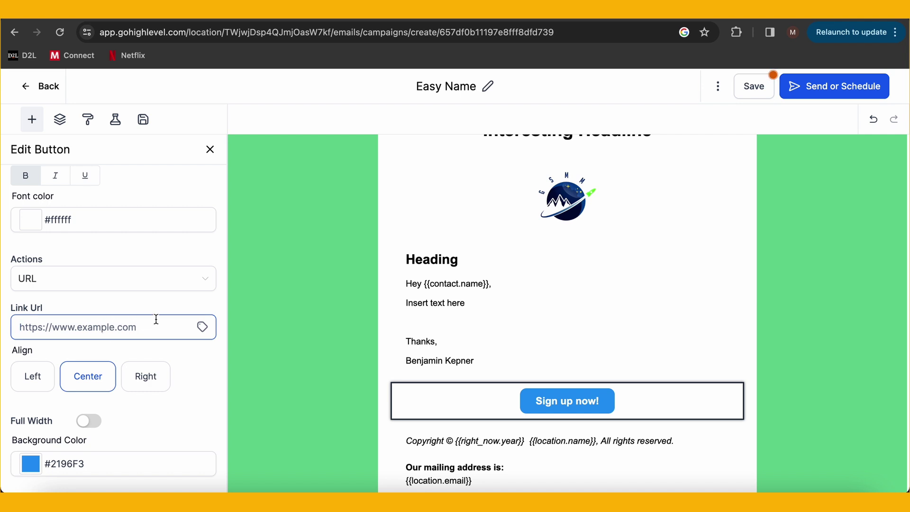
{"action": "left_click", "coordinate": [210, 150]}
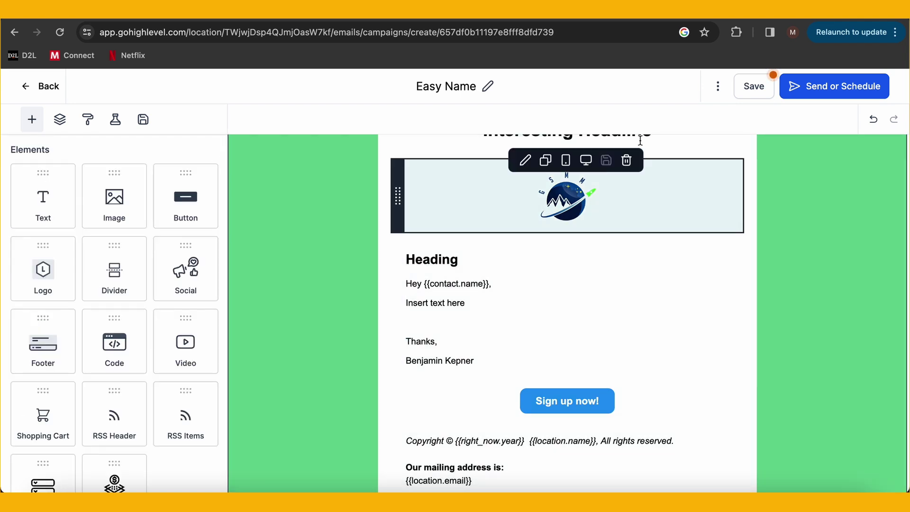
{"action": "left_click", "coordinate": [757, 89]}
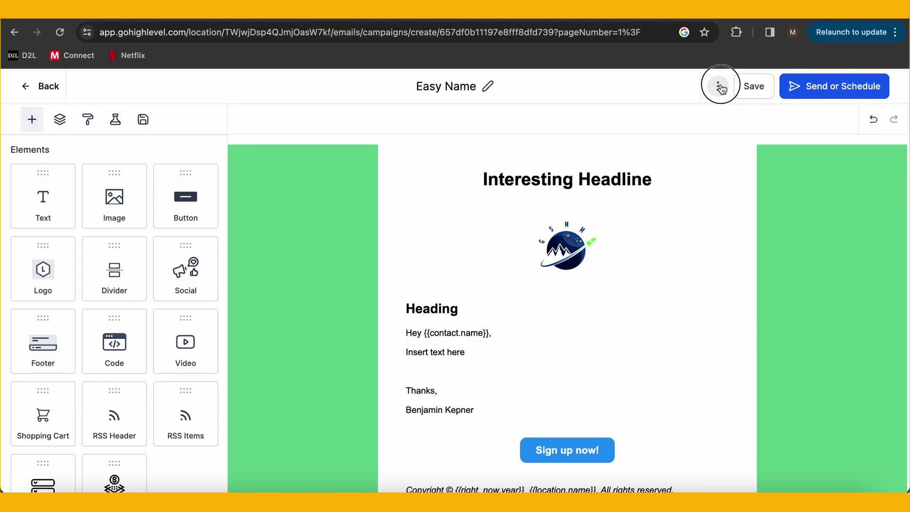
{"action": "left_click", "coordinate": [719, 87]}
{"action": "left_click", "coordinate": [714, 115]}
{"action": "left_click", "coordinate": [696, 181]}
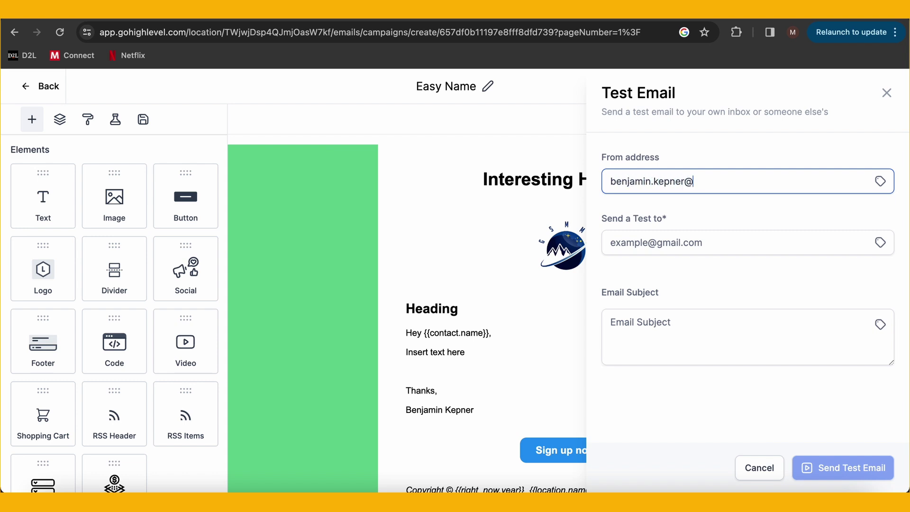
{"action": "left_click", "coordinate": [633, 243]}
{"action": "key", "text": "ctrl+v"}
{"action": "left_click", "coordinate": [661, 325]}
{"action": "type", "text": "Interesting"}
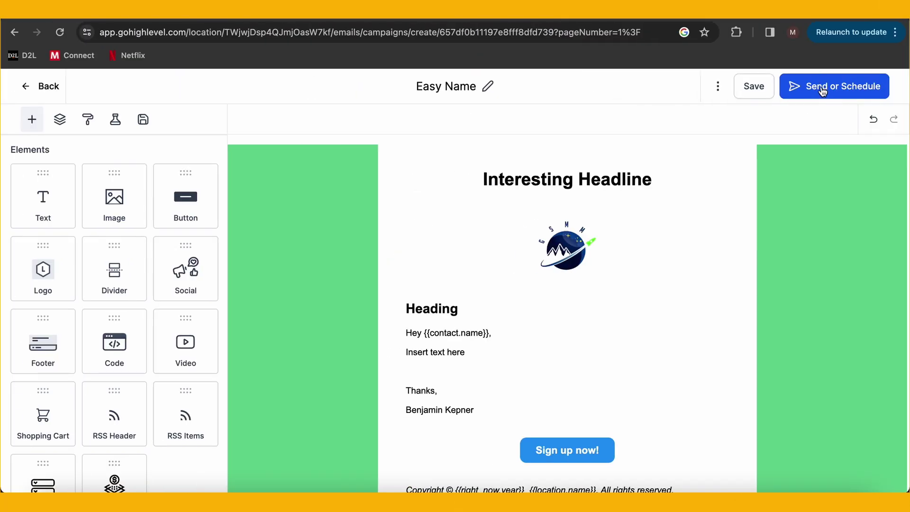
Open Send or Schedule and compare the Schedule, Batch Schedule and RSS Schedule options
{"action": "left_click", "coordinate": [823, 91]}
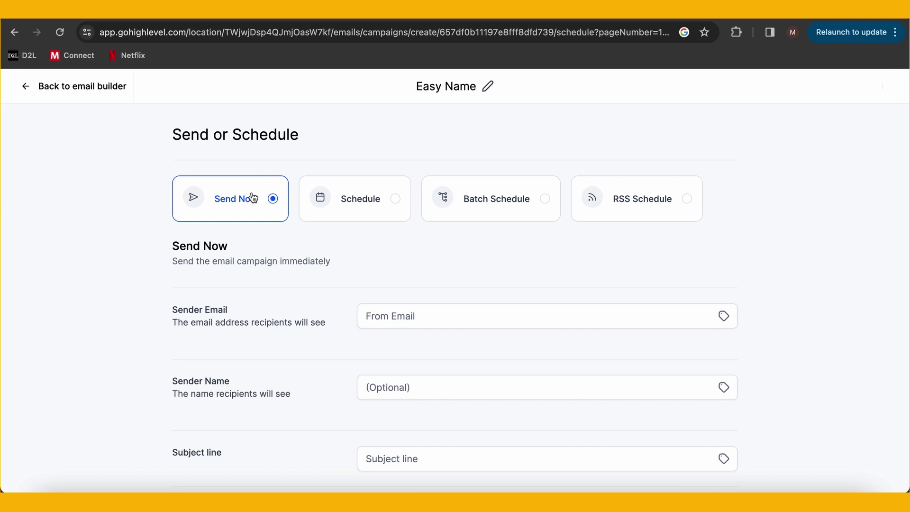
{"action": "left_click", "coordinate": [345, 199]}
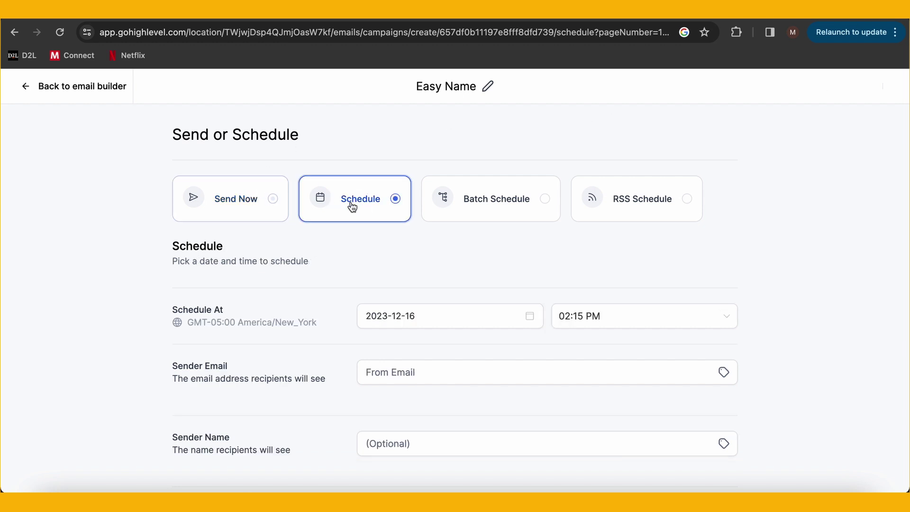
{"action": "left_click", "coordinate": [468, 196]}
{"action": "scroll", "coordinate": [447, 270], "scroll_direction": "down", "scroll_amount": 4}
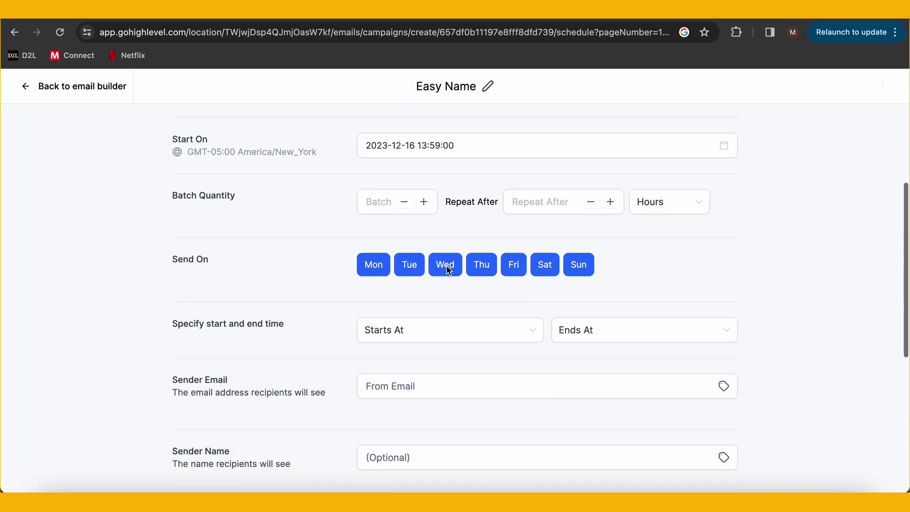
{"action": "scroll", "coordinate": [447, 269], "scroll_direction": "down", "scroll_amount": 3}
{"action": "scroll", "coordinate": [447, 269], "scroll_direction": "up", "scroll_amount": 5}
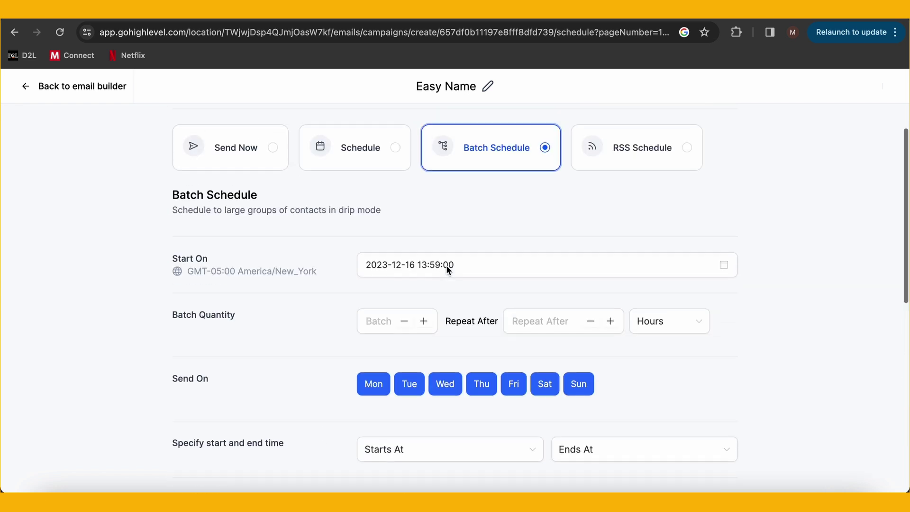
{"action": "left_click", "coordinate": [635, 168]}
{"action": "scroll", "coordinate": [696, 272], "scroll_direction": "down", "scroll_amount": 2}
{"action": "scroll", "coordinate": [696, 274], "scroll_direction": "down", "scroll_amount": 6}
{"action": "scroll", "coordinate": [695, 274], "scroll_direction": "down", "scroll_amount": 2}
{"action": "scroll", "coordinate": [696, 273], "scroll_direction": "up", "scroll_amount": 10}
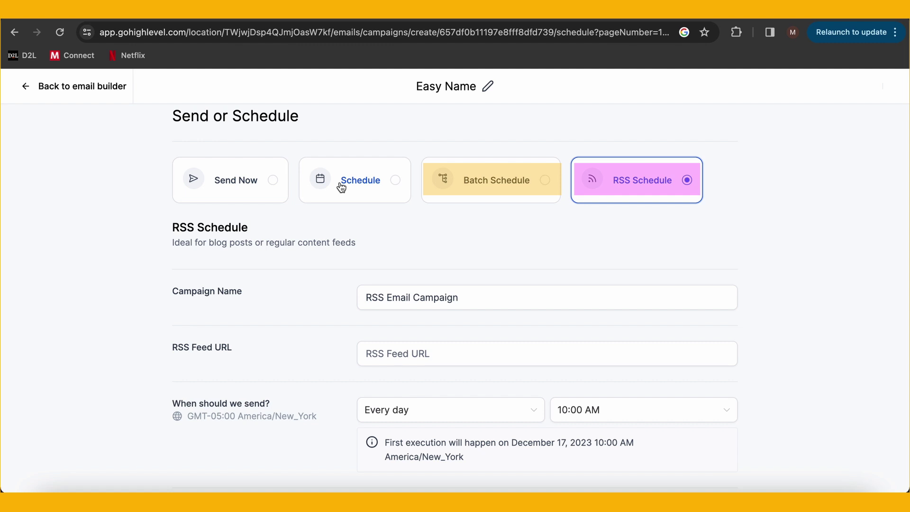
Switch to a one-time Schedule send at 03:00 PM on 2023-12-16
{"action": "left_click", "coordinate": [341, 188]}
{"action": "scroll", "coordinate": [341, 188], "scroll_direction": "down", "scroll_amount": 2}
{"action": "left_click", "coordinate": [588, 223]}
{"action": "left_click", "coordinate": [579, 311]}
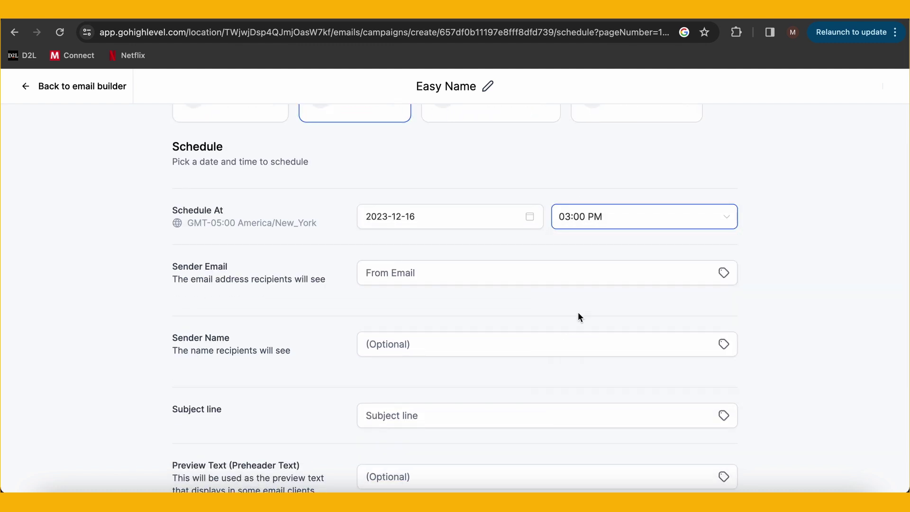
Enter the sender email and sender name, and set the subject 'Interesting Headline of your choice!'
{"action": "left_click", "coordinate": [445, 275]}
{"action": "scroll", "coordinate": [583, 305], "scroll_direction": "down", "scroll_amount": 1}
{"action": "left_click", "coordinate": [583, 307]}
{"action": "left_click", "coordinate": [524, 384]}
{"action": "type", "text": "Interesting Hea"}
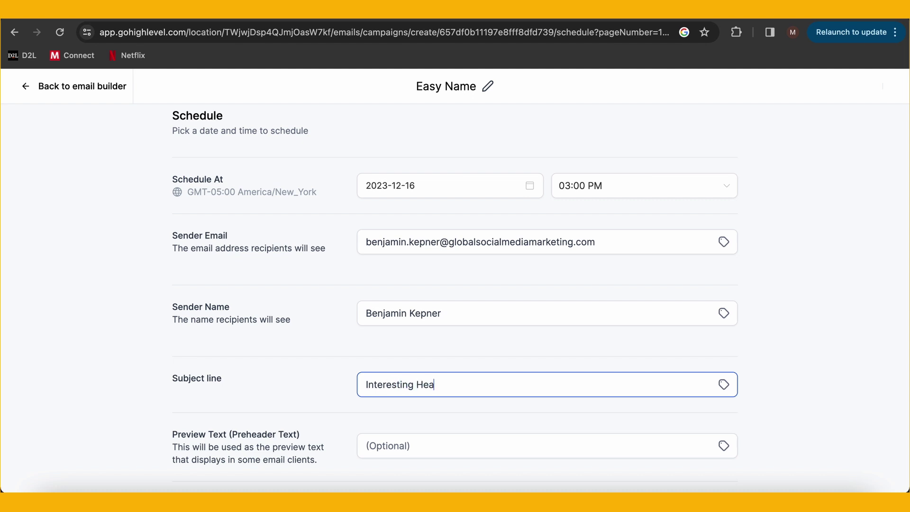
{"action": "type", "text": "dline of your choice"}
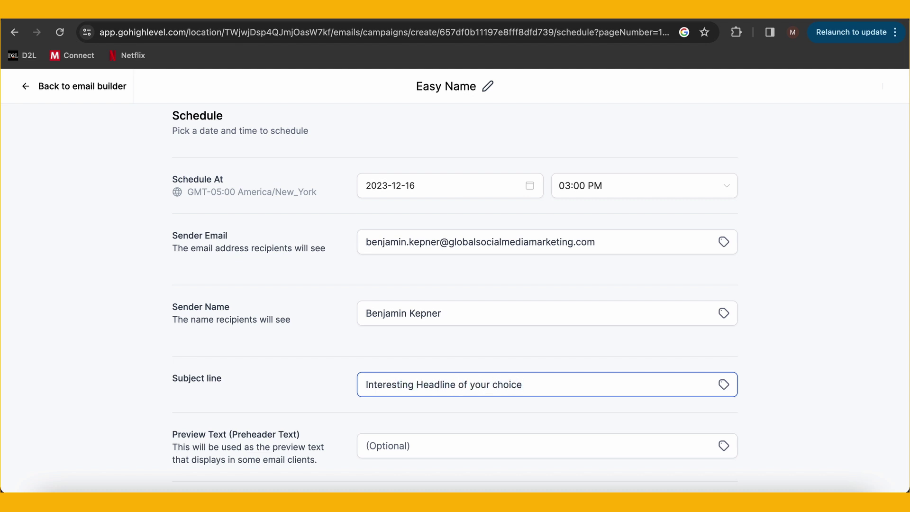
{"action": "type", "text": "!"}
{"action": "scroll", "coordinate": [539, 412], "scroll_direction": "down", "scroll_amount": 3}
{"action": "scroll", "coordinate": [512, 429], "scroll_direction": "down", "scroll_amount": 1}
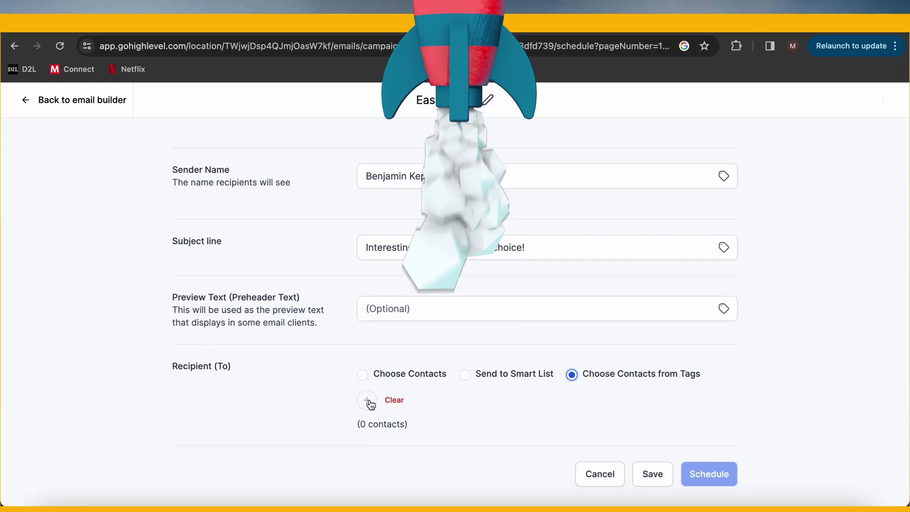
Target the campaign at contacts tagged blogwriterlead, found by searching tags for 'blog'
{"action": "left_click", "coordinate": [367, 386]}
{"action": "left_click", "coordinate": [378, 77]}
{"action": "type", "text": "blog"}
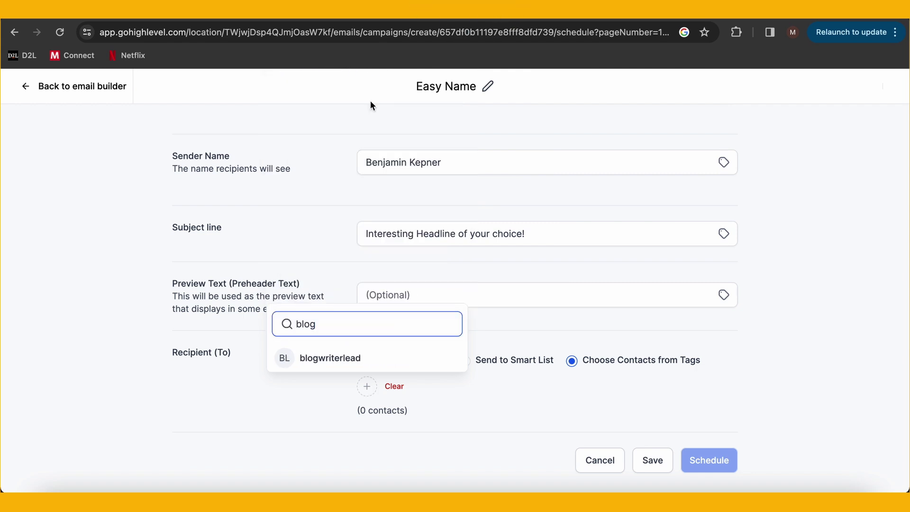
{"action": "left_click", "coordinate": [347, 359]}
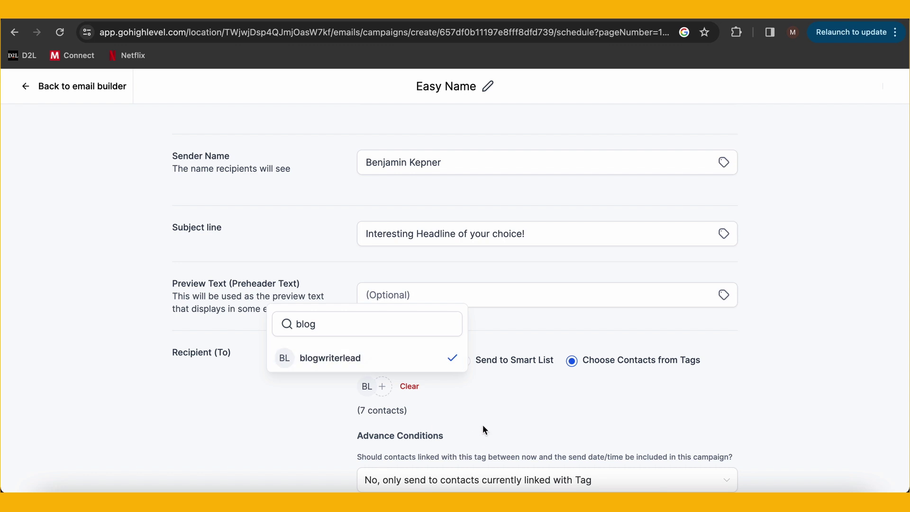
Return to the Email Campaigns list, where Easy Name shows as a Draft
{"action": "scroll", "coordinate": [484, 429], "scroll_direction": "down", "scroll_amount": 1}
{"action": "scroll", "coordinate": [491, 422], "scroll_direction": "down", "scroll_amount": 1}
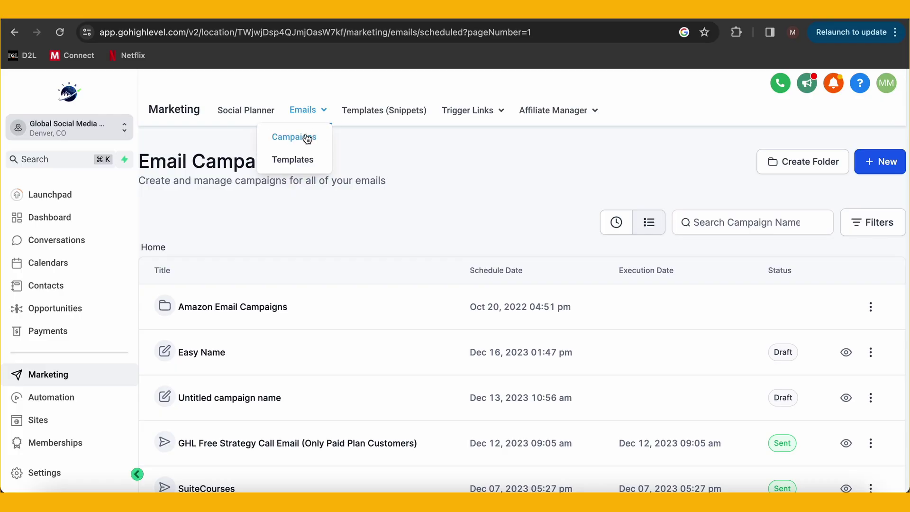
{"action": "left_click", "coordinate": [307, 138]}
Open the Cyber Monday Email Blast campaign and load its full statistics
{"action": "scroll", "coordinate": [461, 213], "scroll_direction": "down", "scroll_amount": 2}
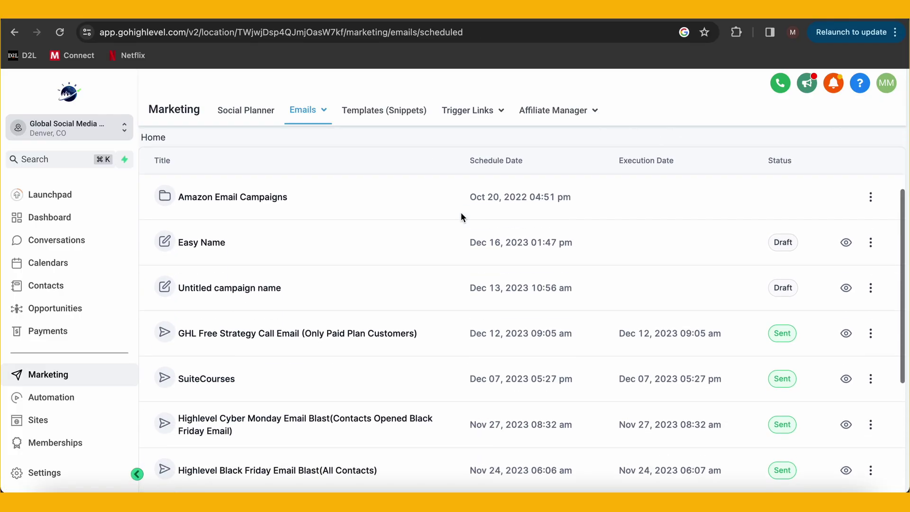
{"action": "scroll", "coordinate": [461, 213], "scroll_direction": "down", "scroll_amount": 1}
{"action": "left_click", "coordinate": [345, 397]}
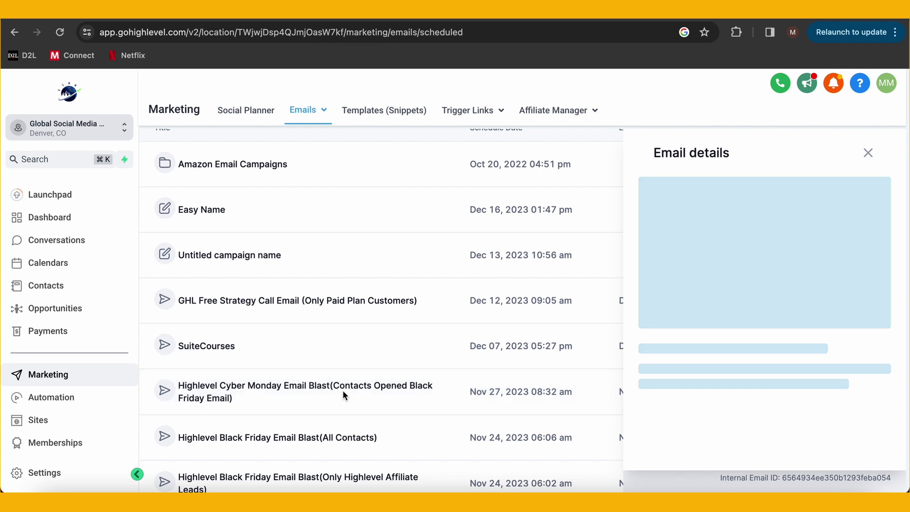
{"action": "scroll", "coordinate": [749, 384], "scroll_direction": "down", "scroll_amount": 2}
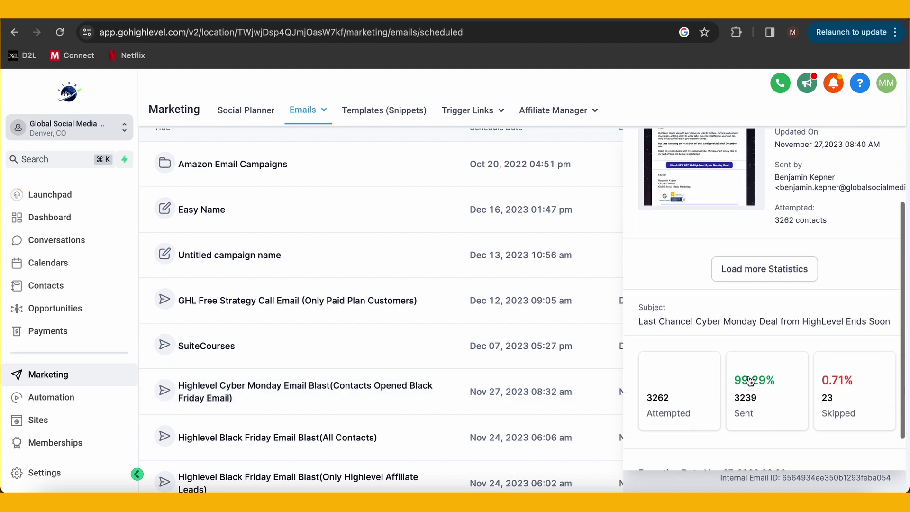
{"action": "left_click", "coordinate": [768, 277]}
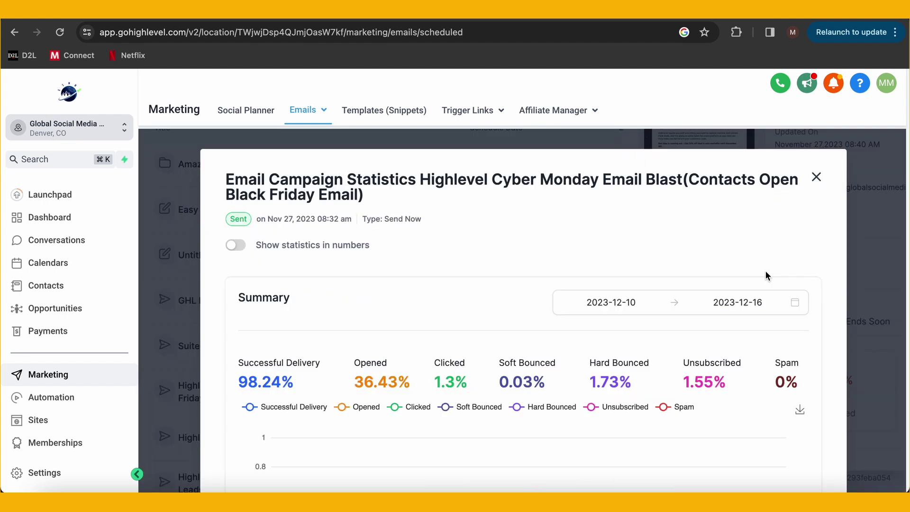
Switch the statistics to show numbers, then back to percentages
{"action": "scroll", "coordinate": [483, 299], "scroll_direction": "down", "scroll_amount": 2}
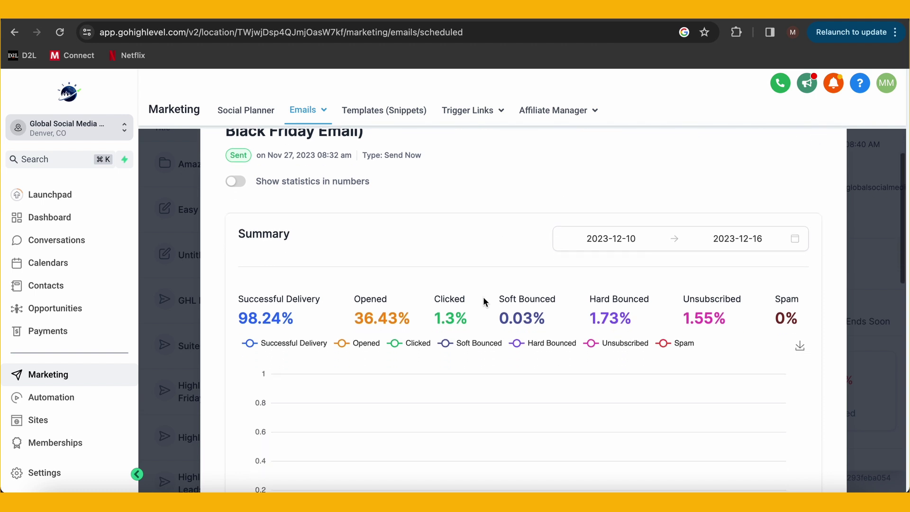
{"action": "left_click", "coordinate": [237, 174]}
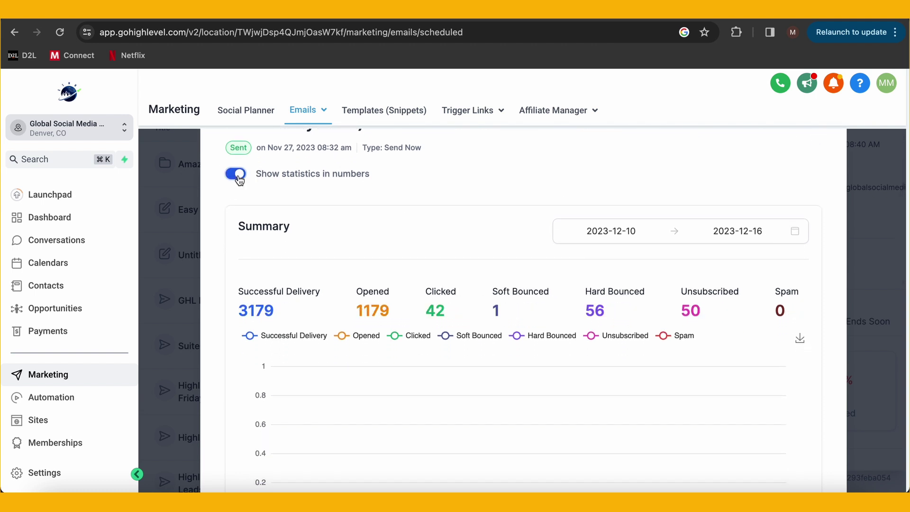
{"action": "left_click", "coordinate": [236, 175]}
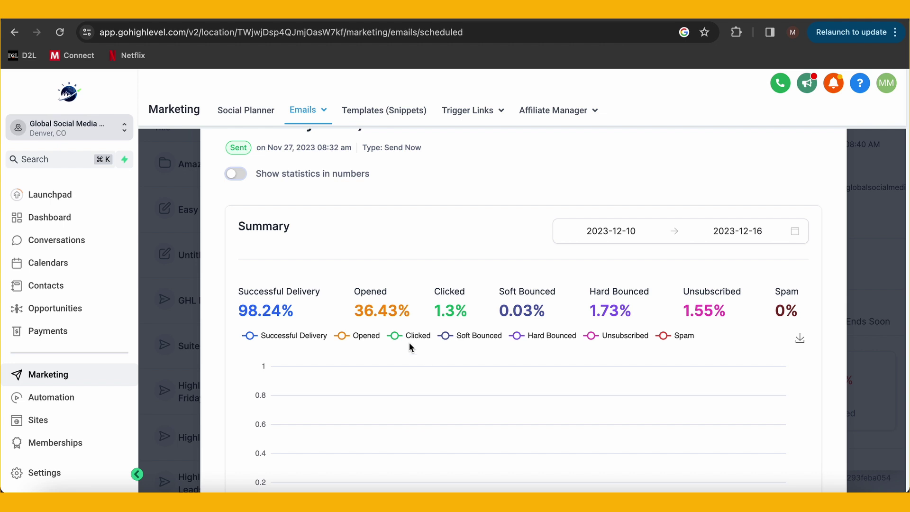